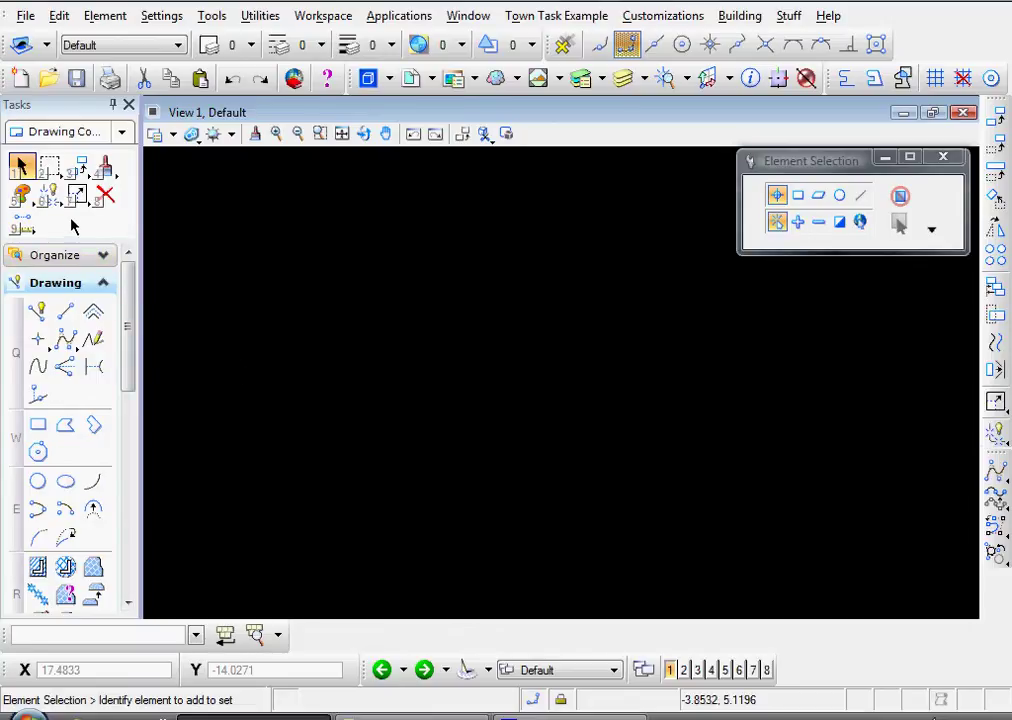
Create a new template group with a default template in Custom.dgnlib via the Element Templates manager.
click(104, 16)
click(142, 220)
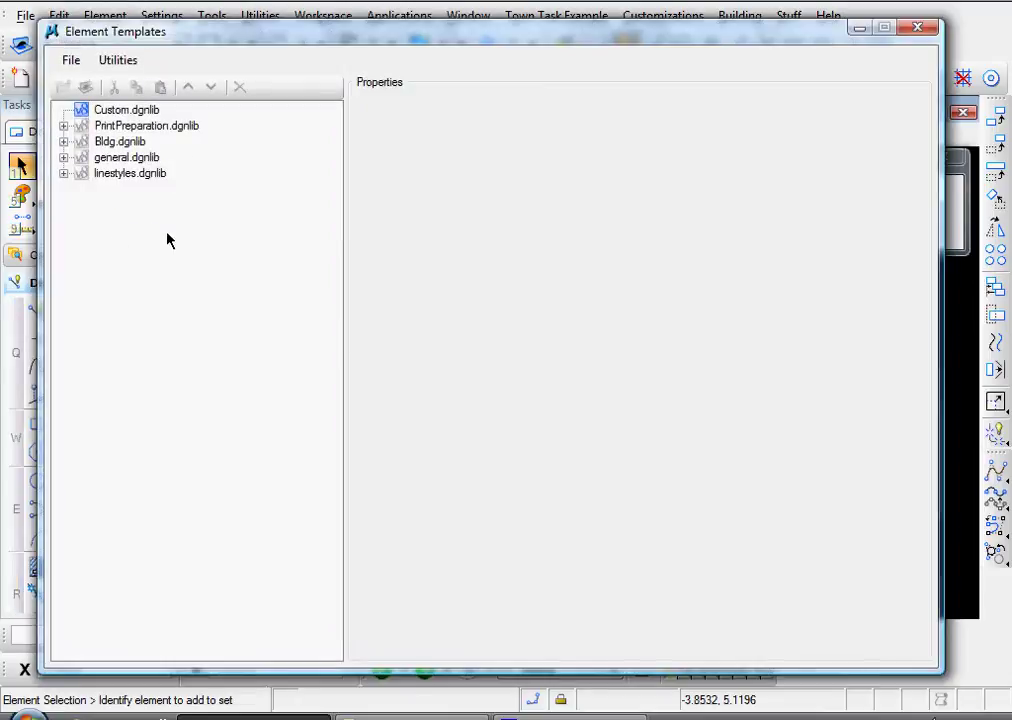
click(123, 111)
right_click(118, 111)
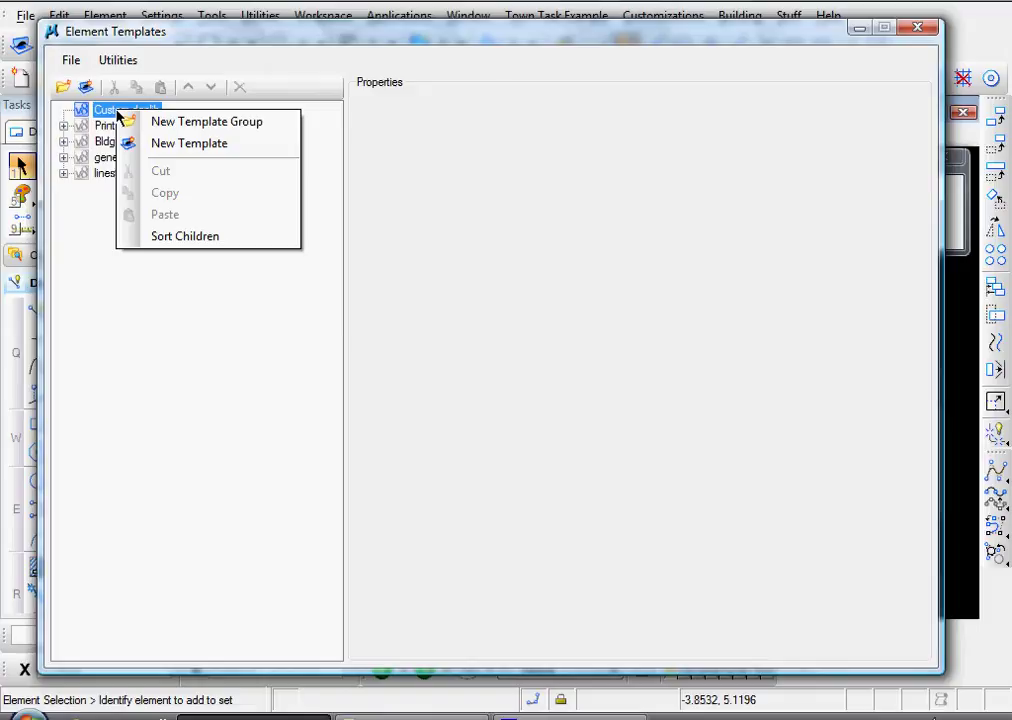
click(193, 145)
click(180, 250)
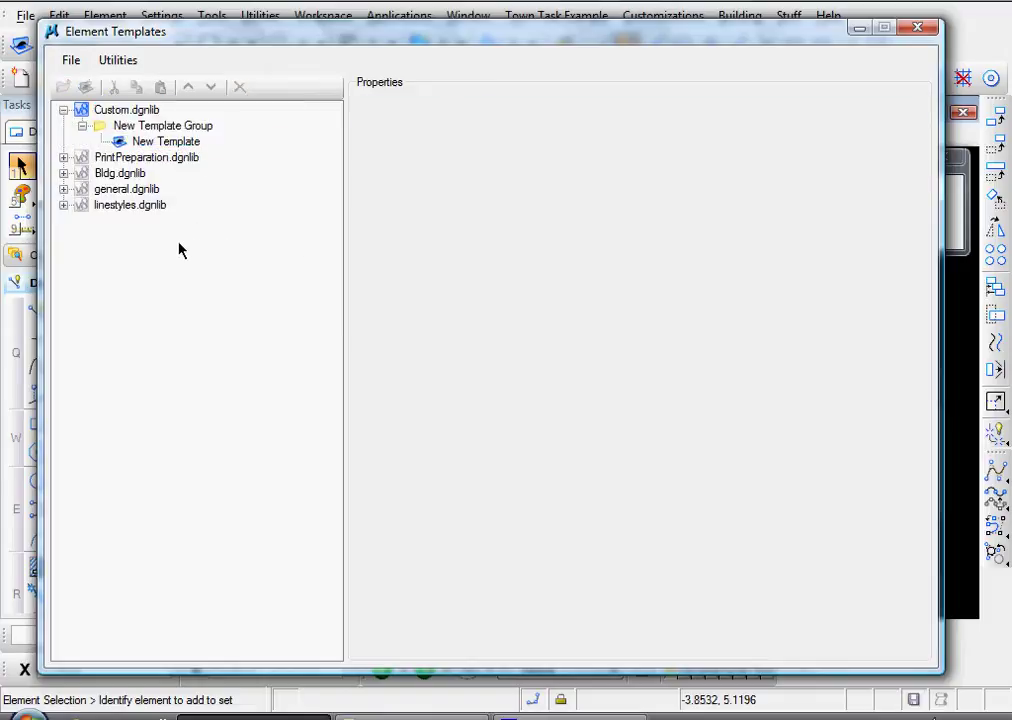
Rename the new template group to 'Stuff'.
click(148, 127)
right_click(148, 127)
click(209, 352)
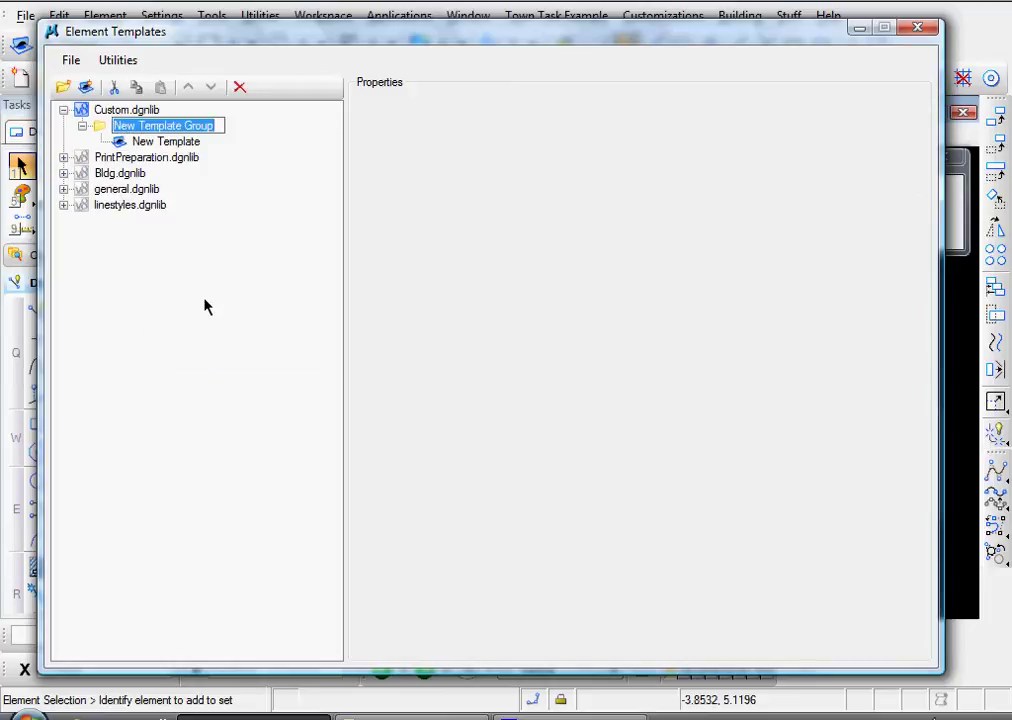
text(Stuff)
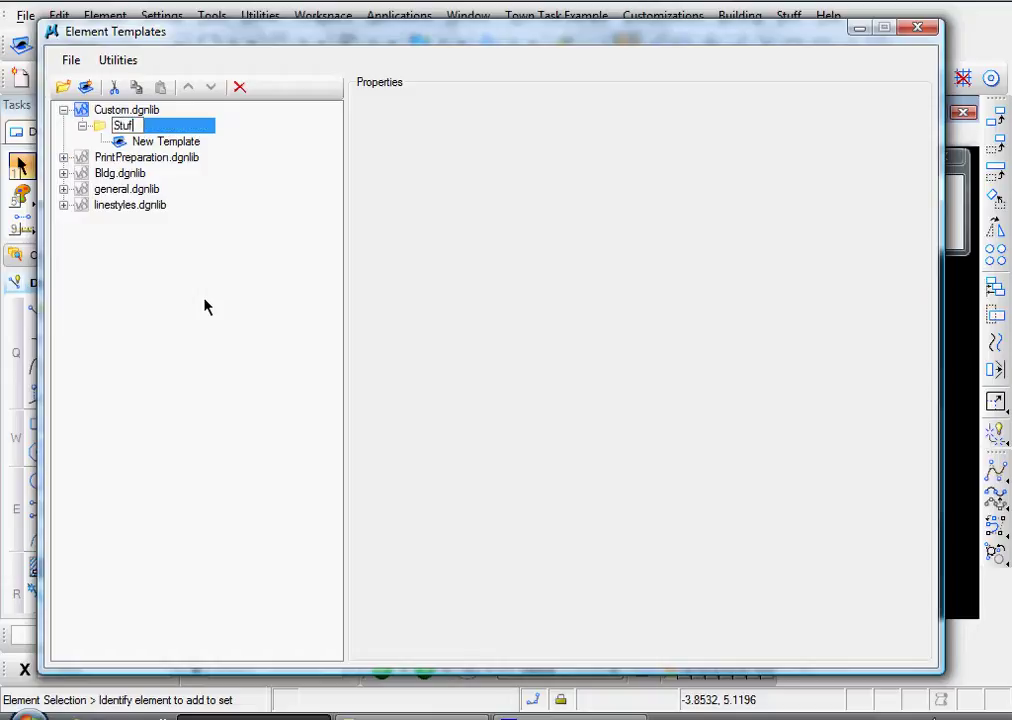
key(Return)
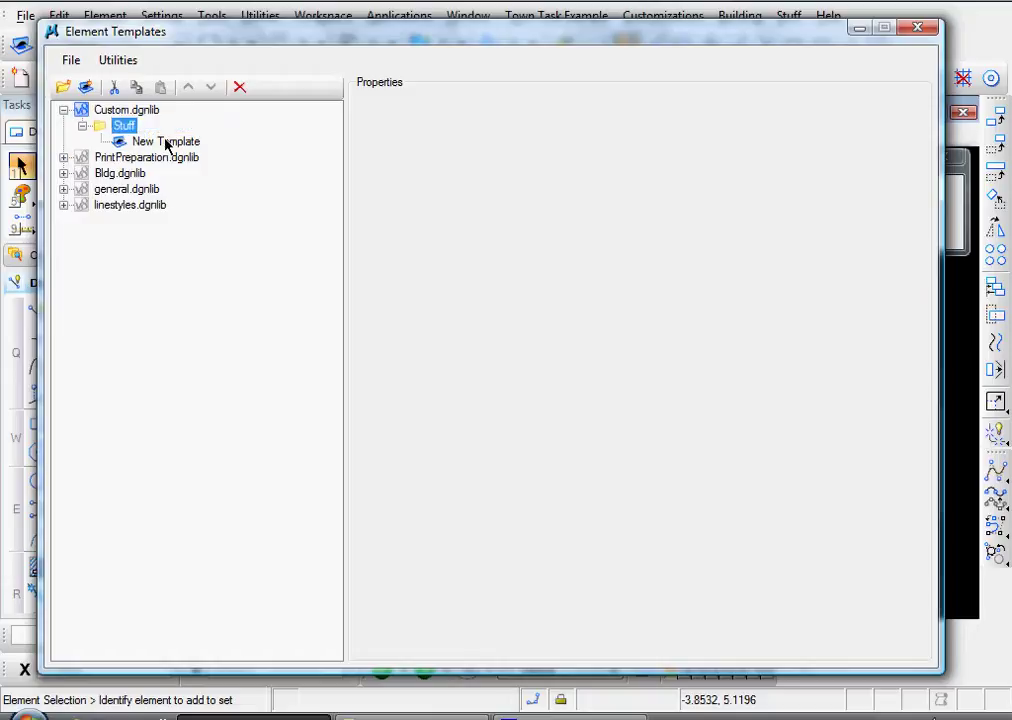
Rename the new template inside Stuff to 'Trees'.
click(167, 143)
right_click(165, 143)
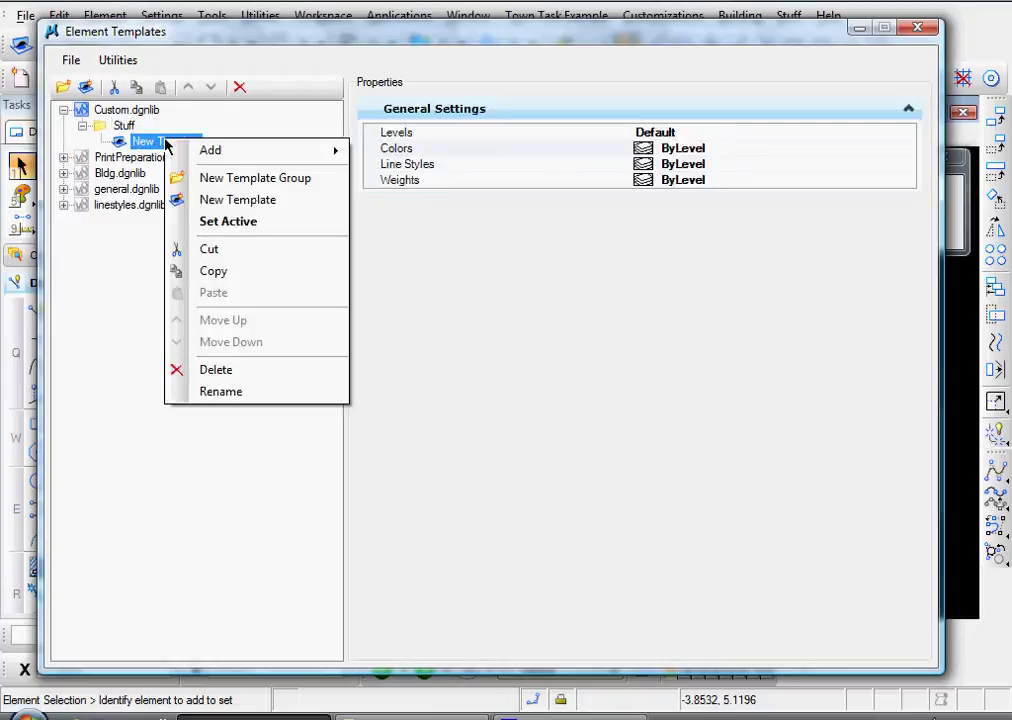
click(229, 393)
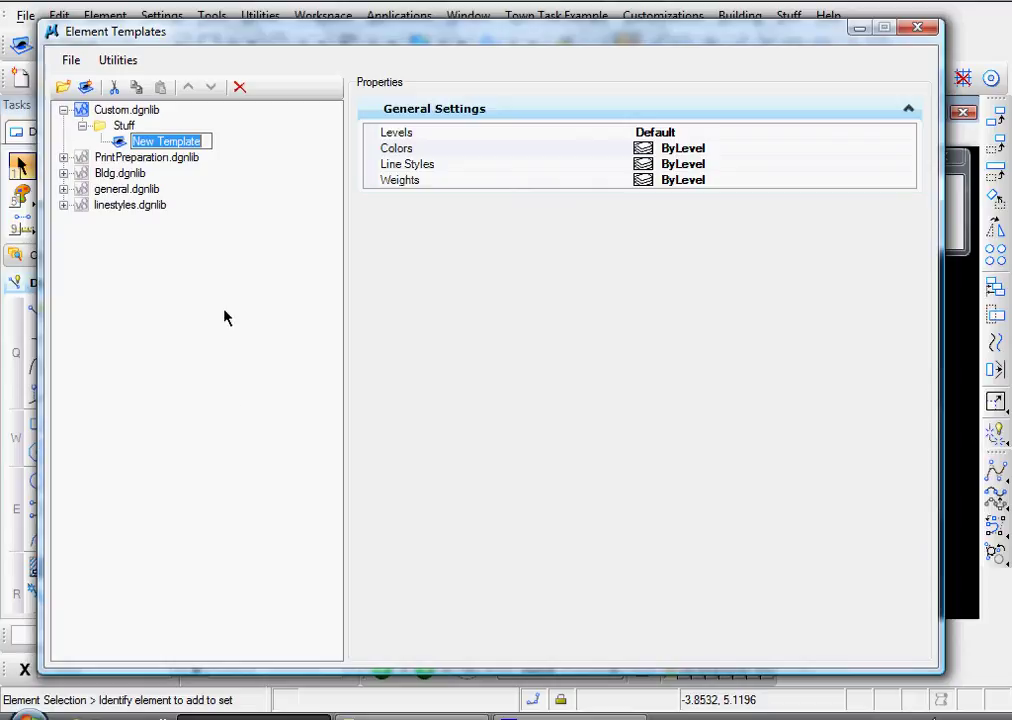
text(Trees)
key(Return)
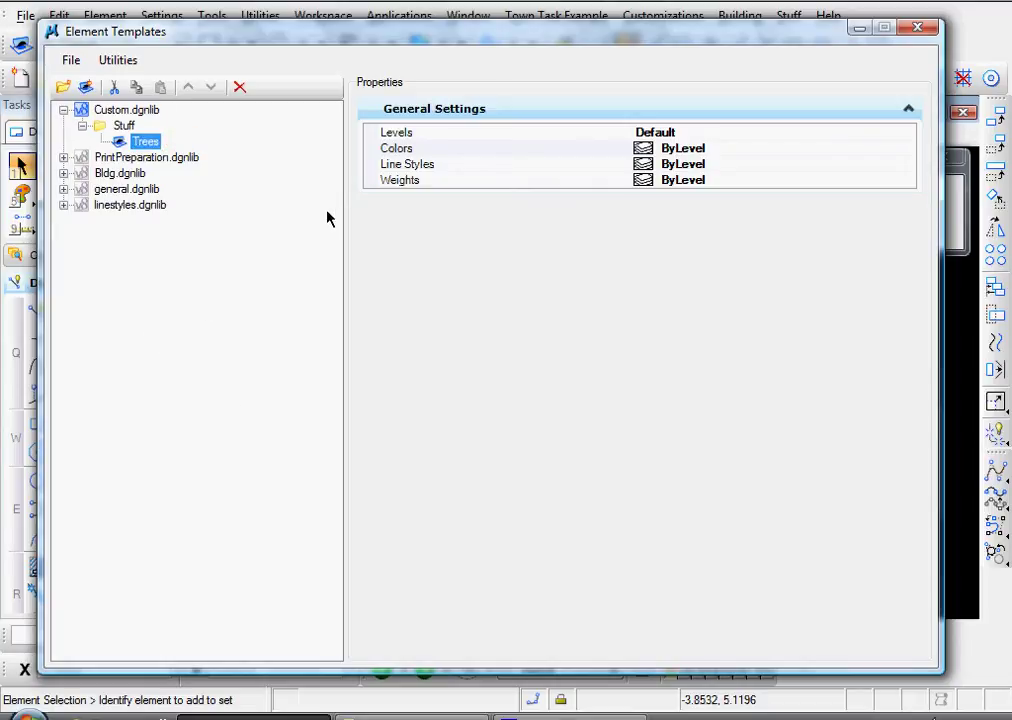
Set the Trees template's level to Treeline and colour to cyan 39, then close the manager.
click(887, 133)
click(906, 134)
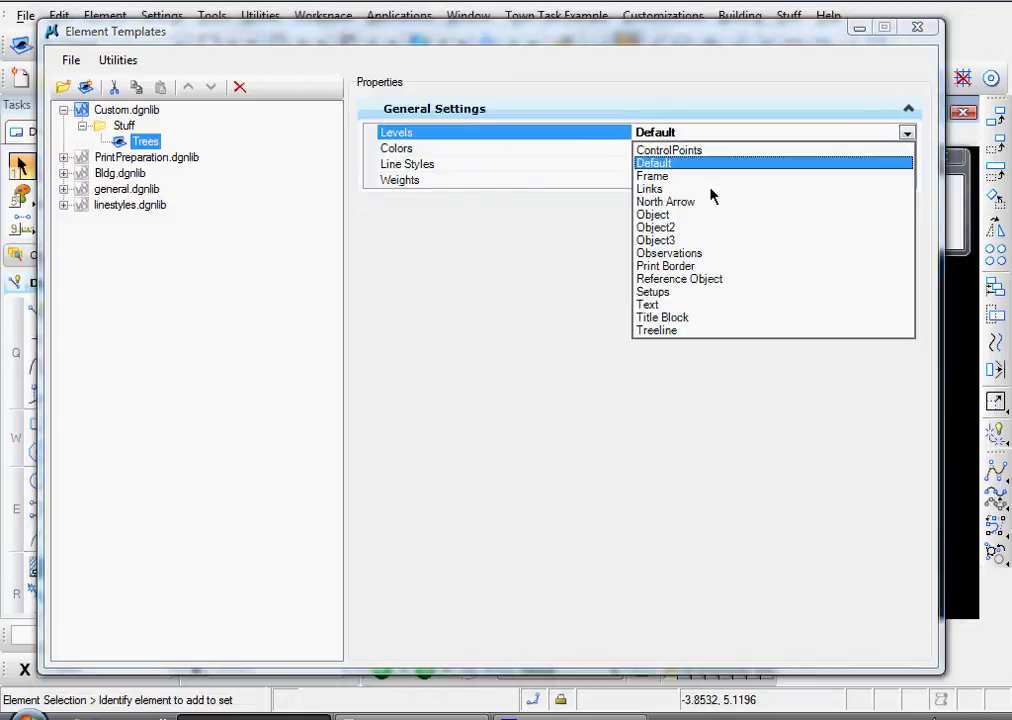
click(652, 331)
click(871, 147)
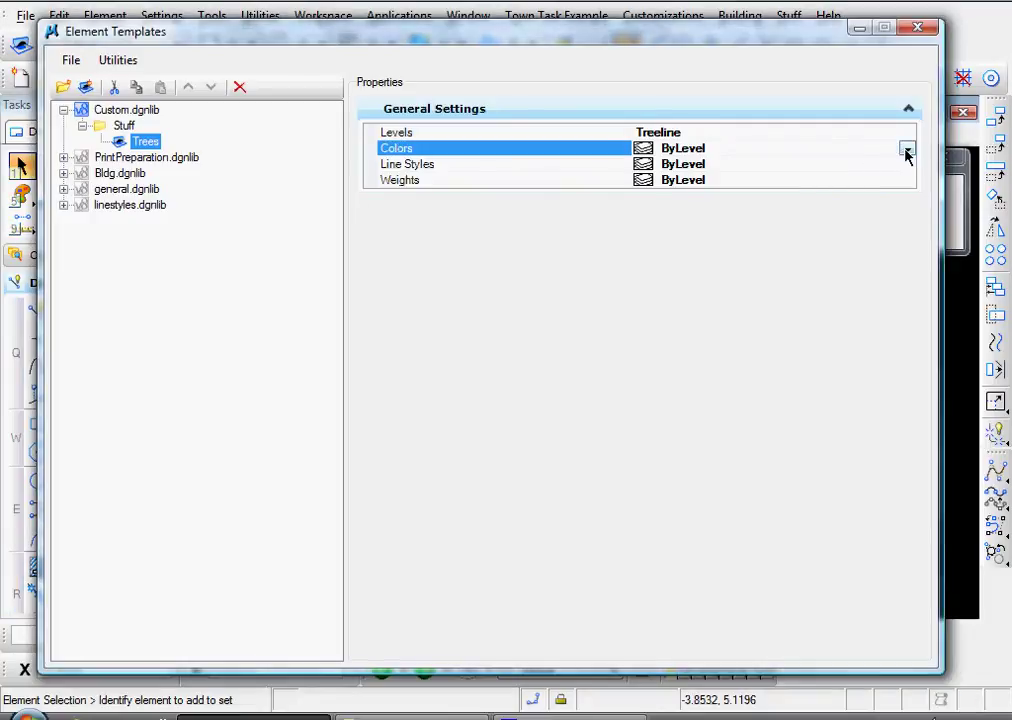
click(906, 150)
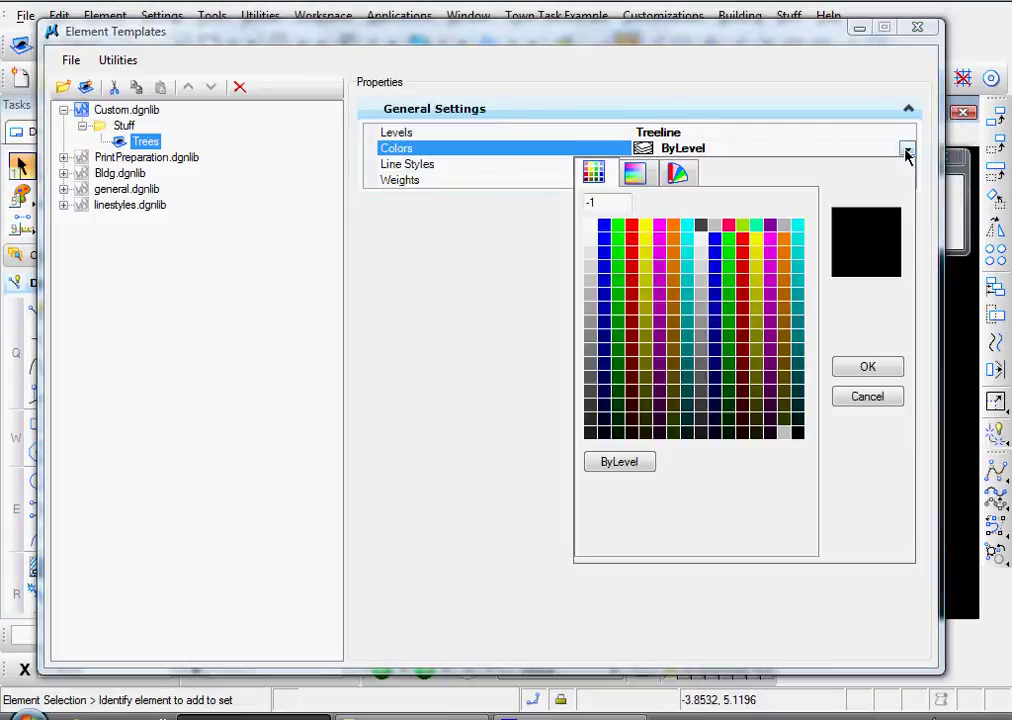
click(687, 242)
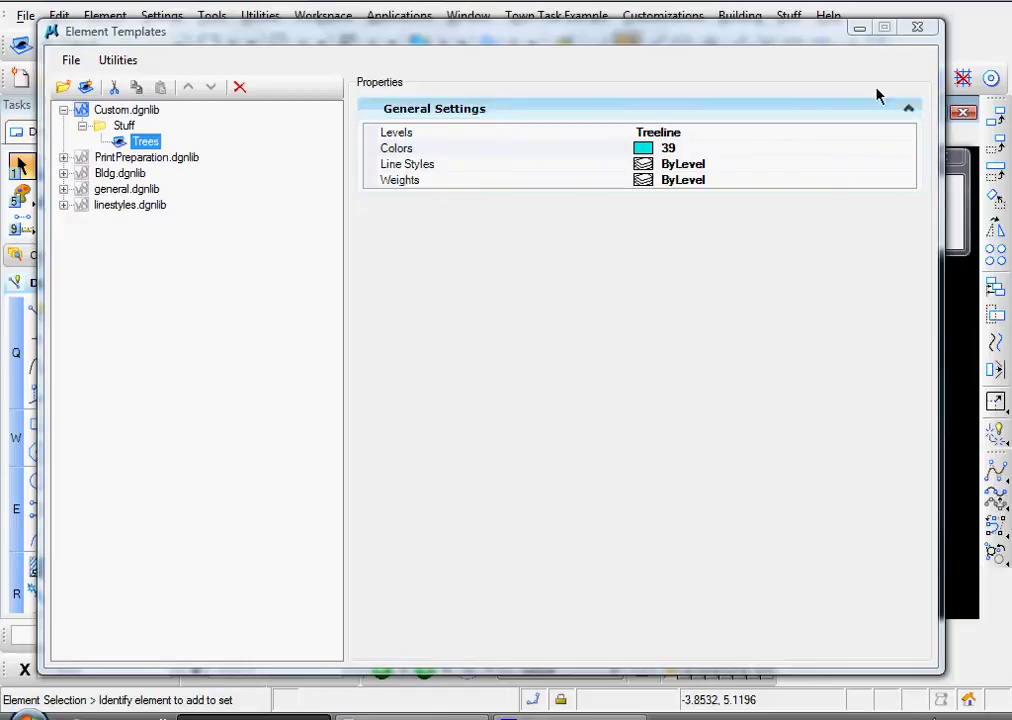
click(917, 29)
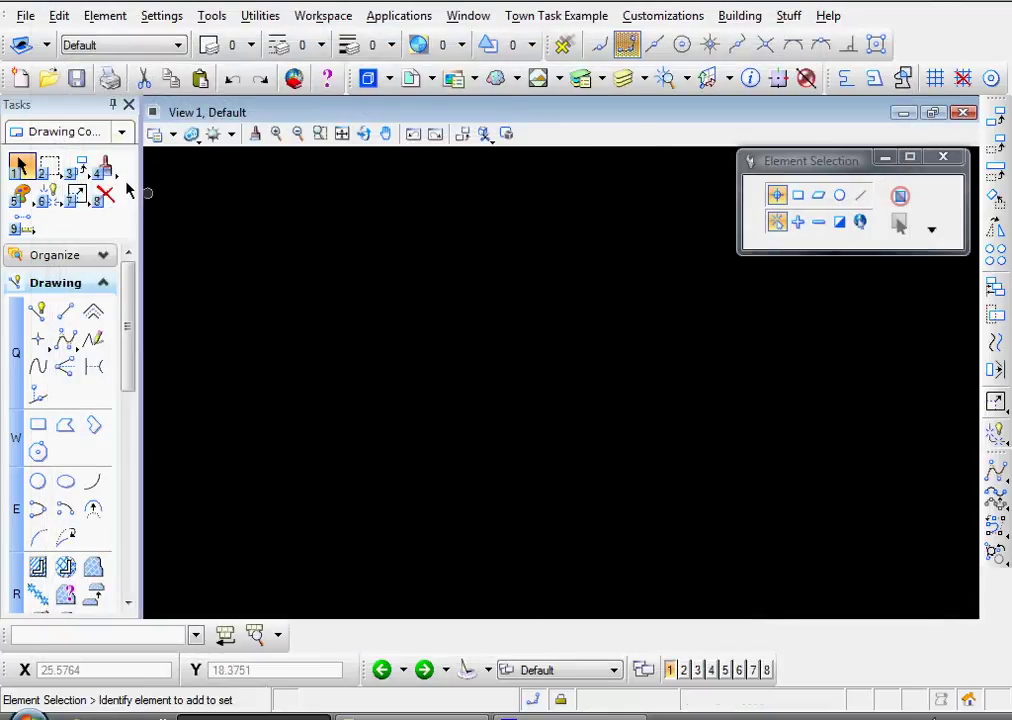
Choose Stuff\Trees from the Active Element Template list.
click(46, 45)
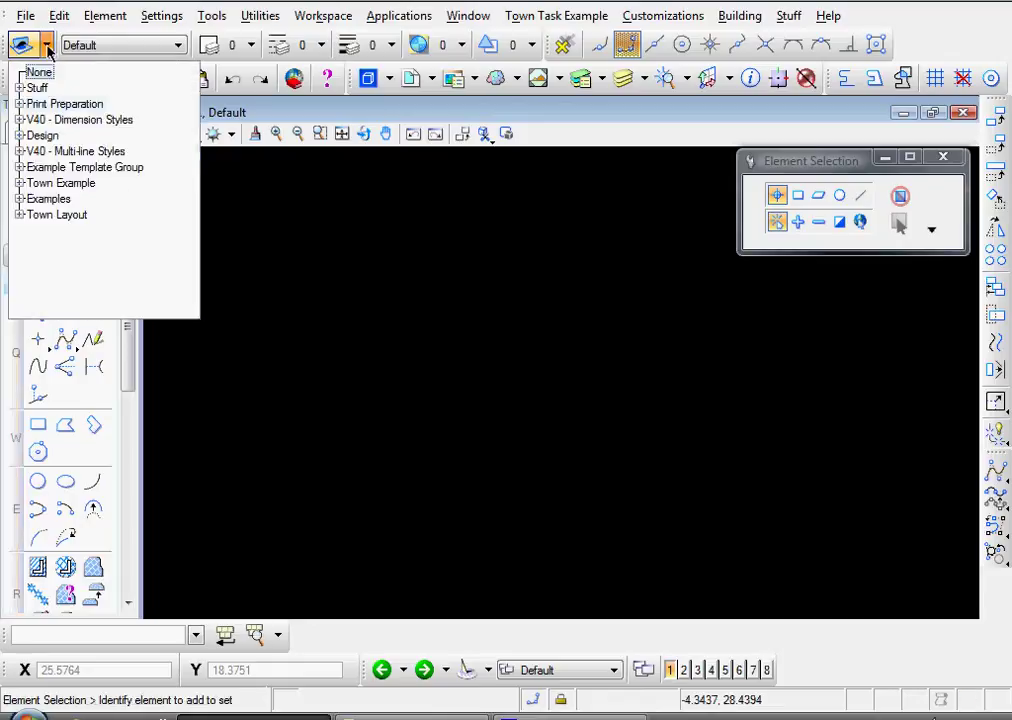
click(20, 89)
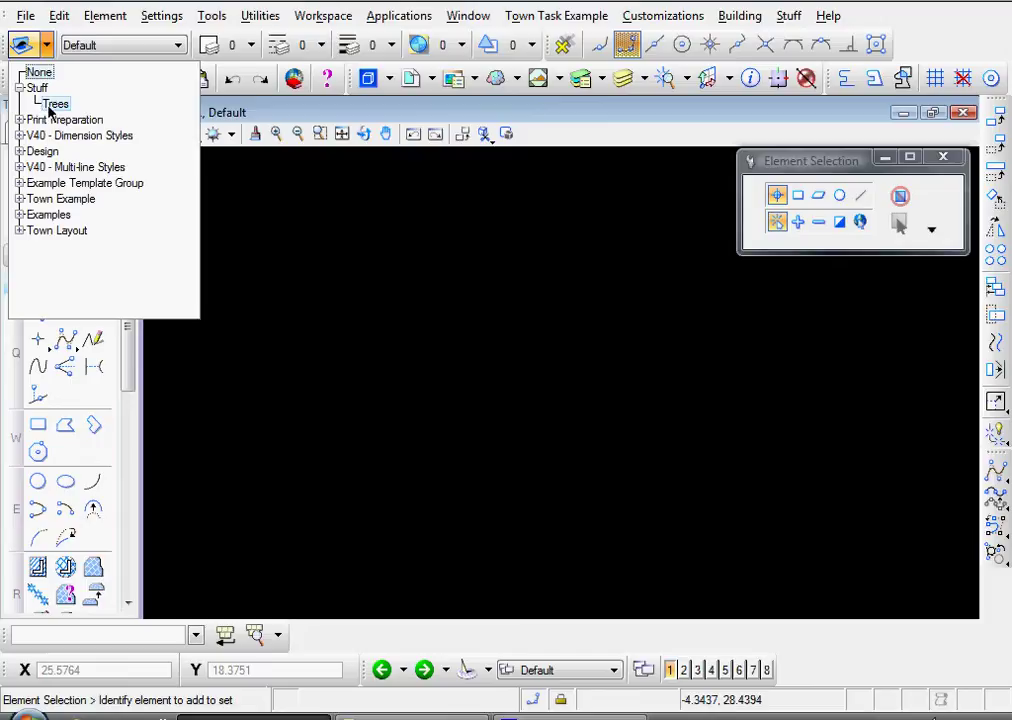
click(56, 105)
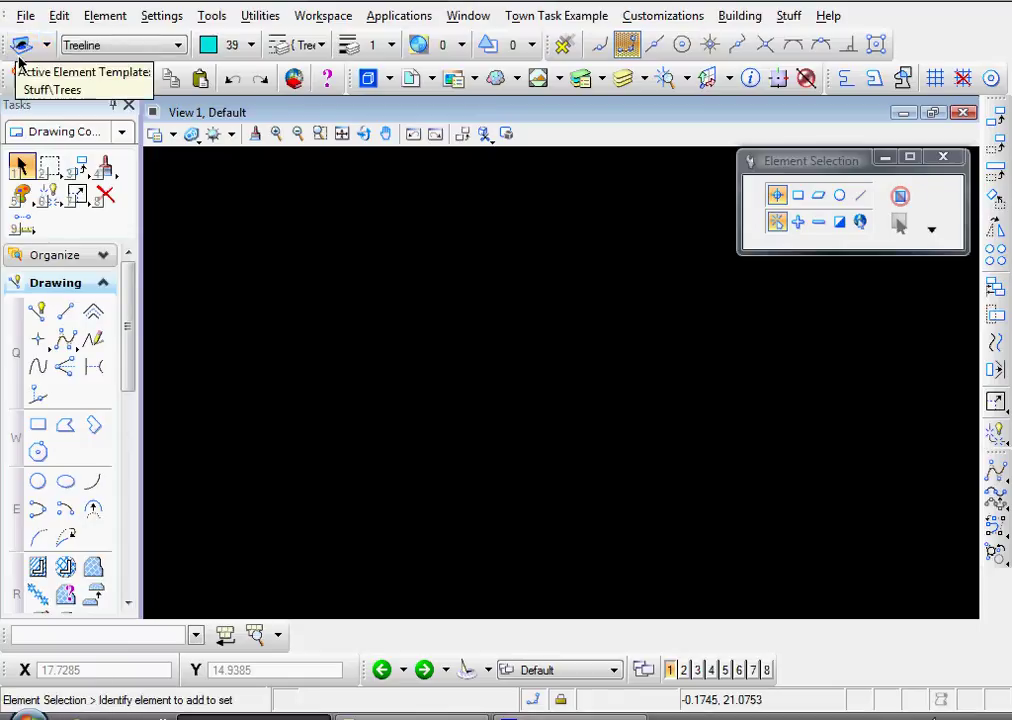
Draw the upper jagged four-vertex tree line with Place SmartLine.
click(38, 313)
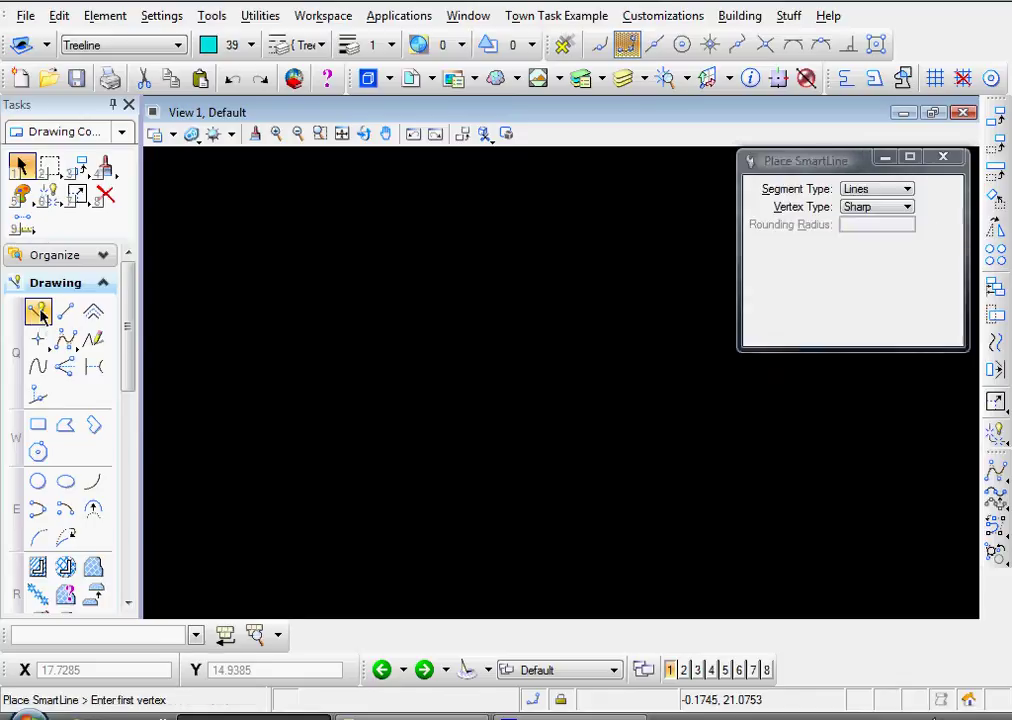
click(213, 253)
click(362, 242)
click(449, 232)
click(577, 259)
right_click(605, 263)
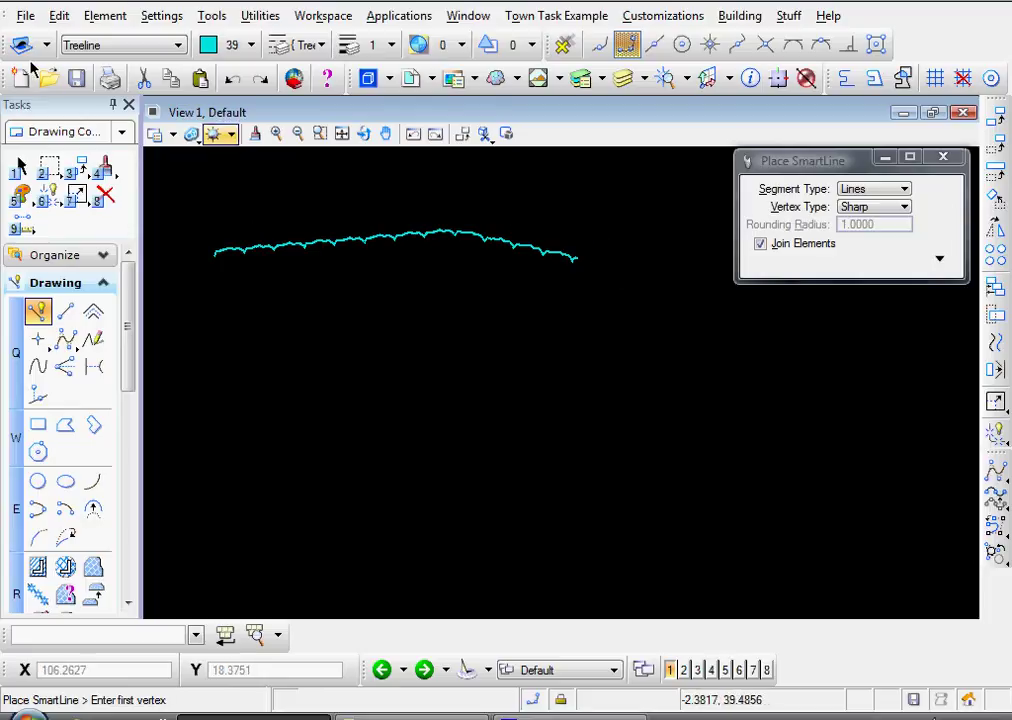
Draw a second four-vertex tree line below the first one.
click(237, 379)
click(362, 380)
click(485, 361)
click(597, 390)
right_click(621, 374)
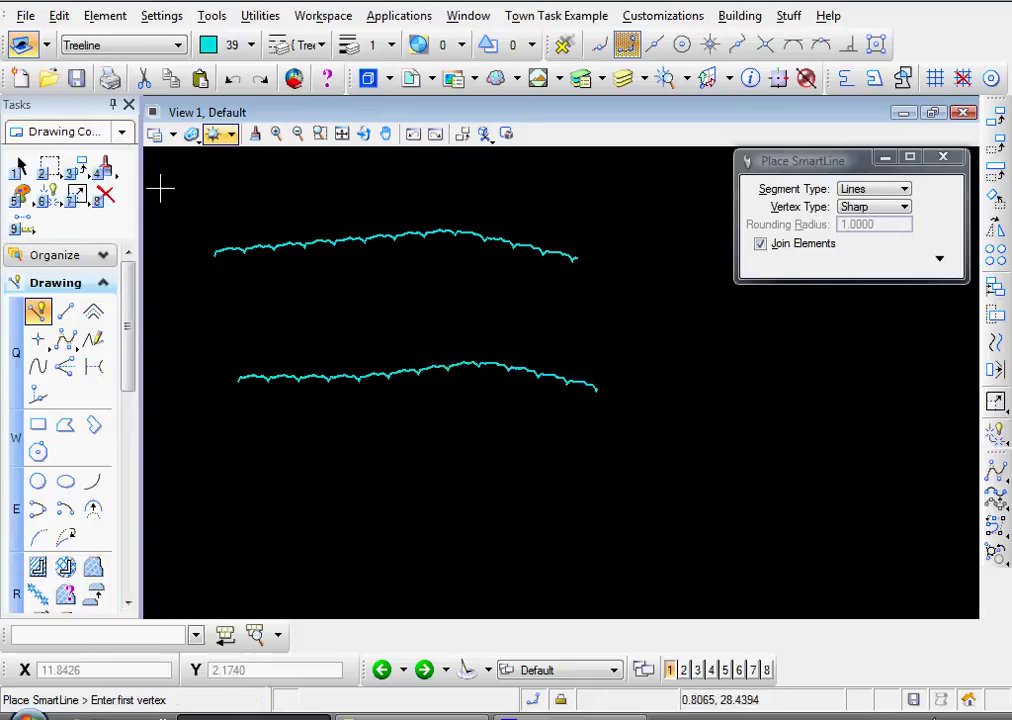
Change the Trees template colour in Custom.dgnlib to yellow 44 and close the manager.
click(102, 16)
click(150, 221)
click(63, 110)
click(82, 126)
click(145, 142)
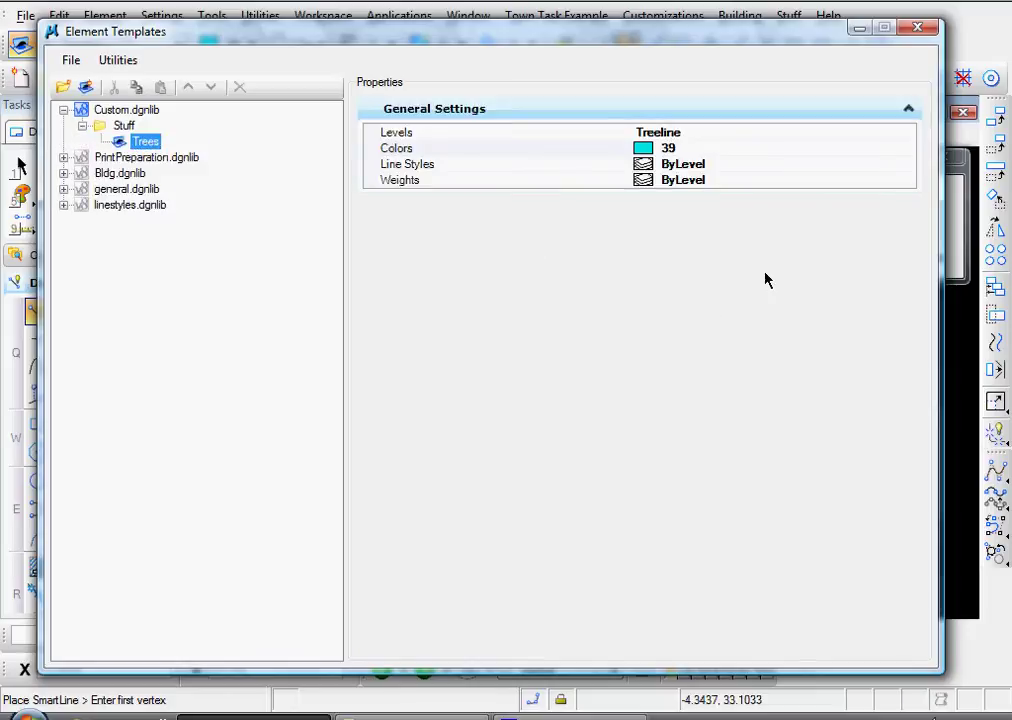
click(843, 148)
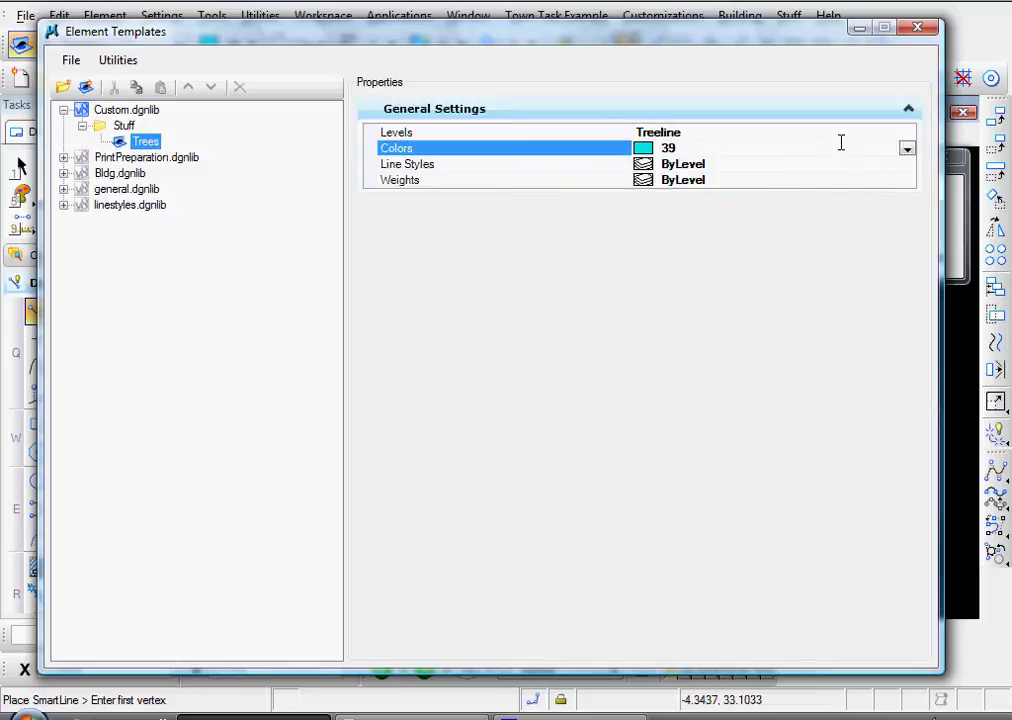
click(906, 150)
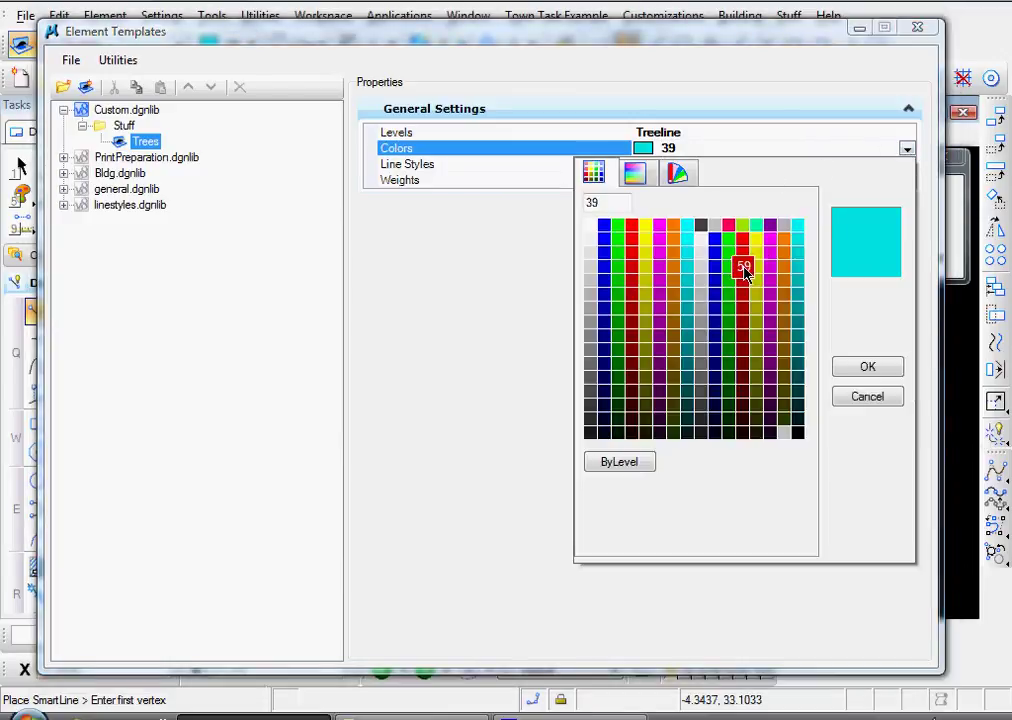
click(757, 254)
click(915, 28)
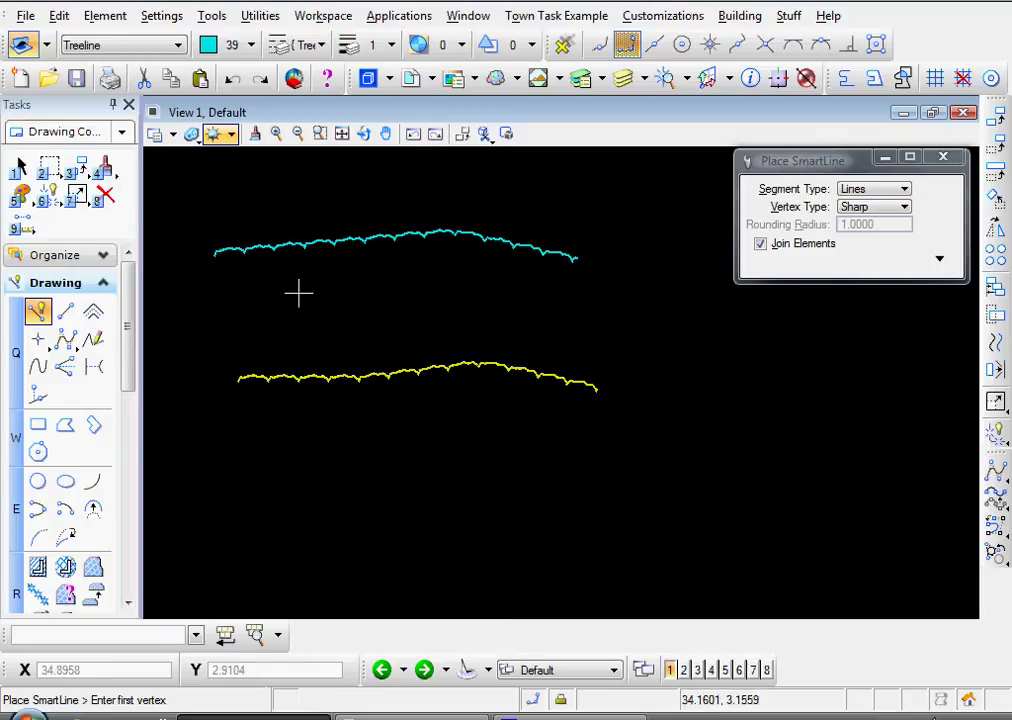
Go to the TextStyles model and activate the Stuff\Trees element template.
click(425, 671)
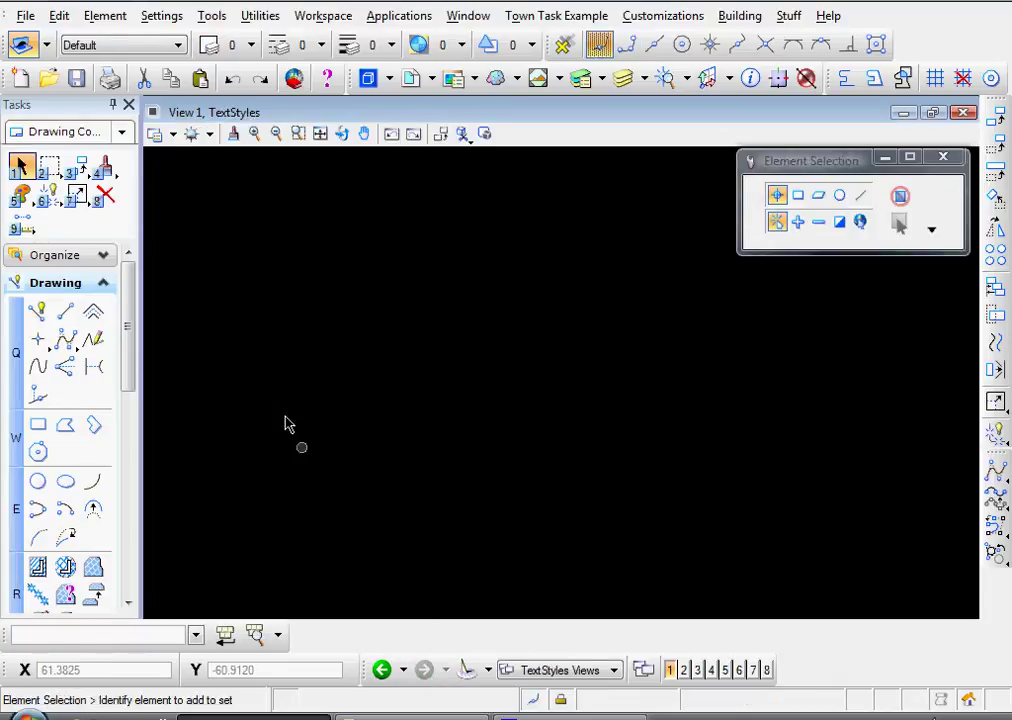
click(46, 46)
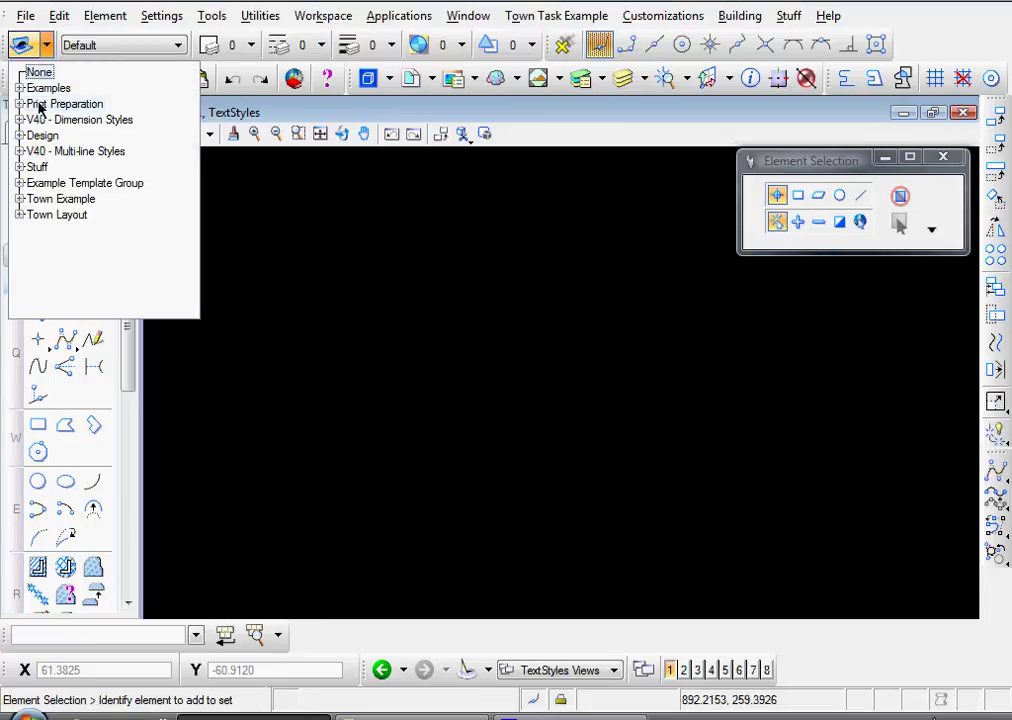
click(20, 167)
click(52, 184)
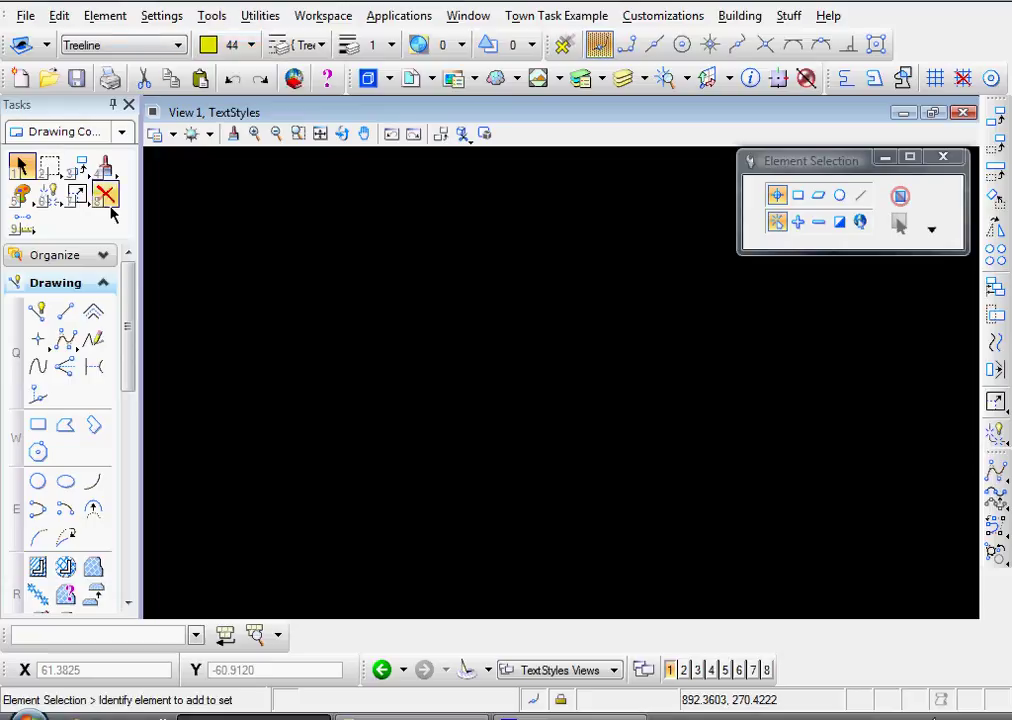
Draw the upper three-vertex tree line in TextStyles with Place SmartLine.
click(37, 312)
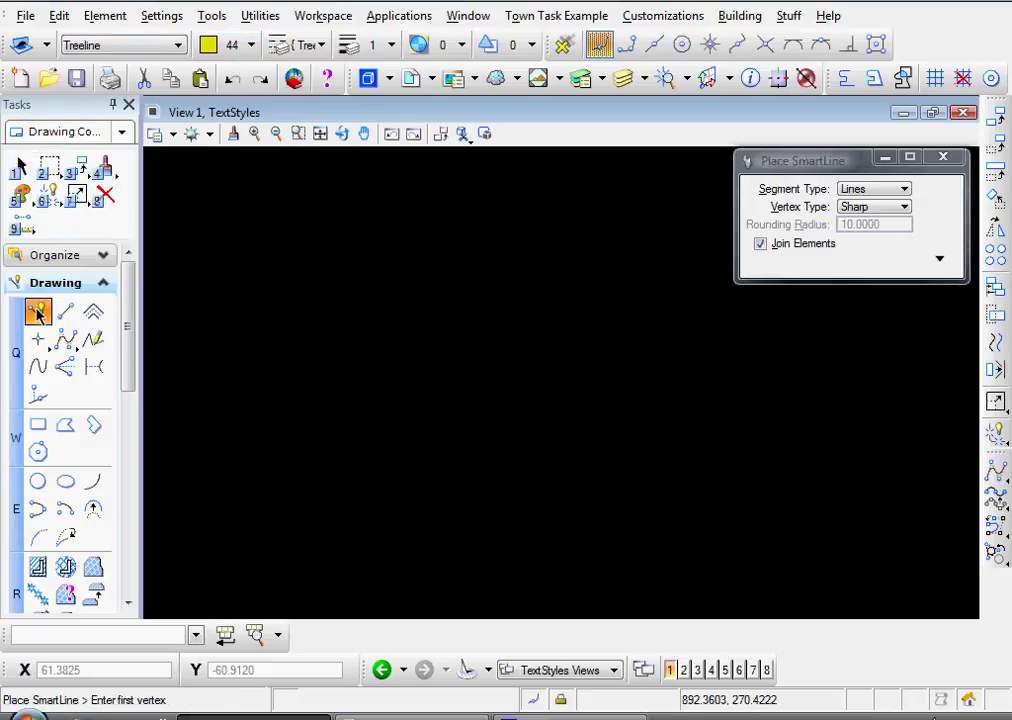
click(241, 250)
click(377, 251)
click(622, 246)
right_click(632, 246)
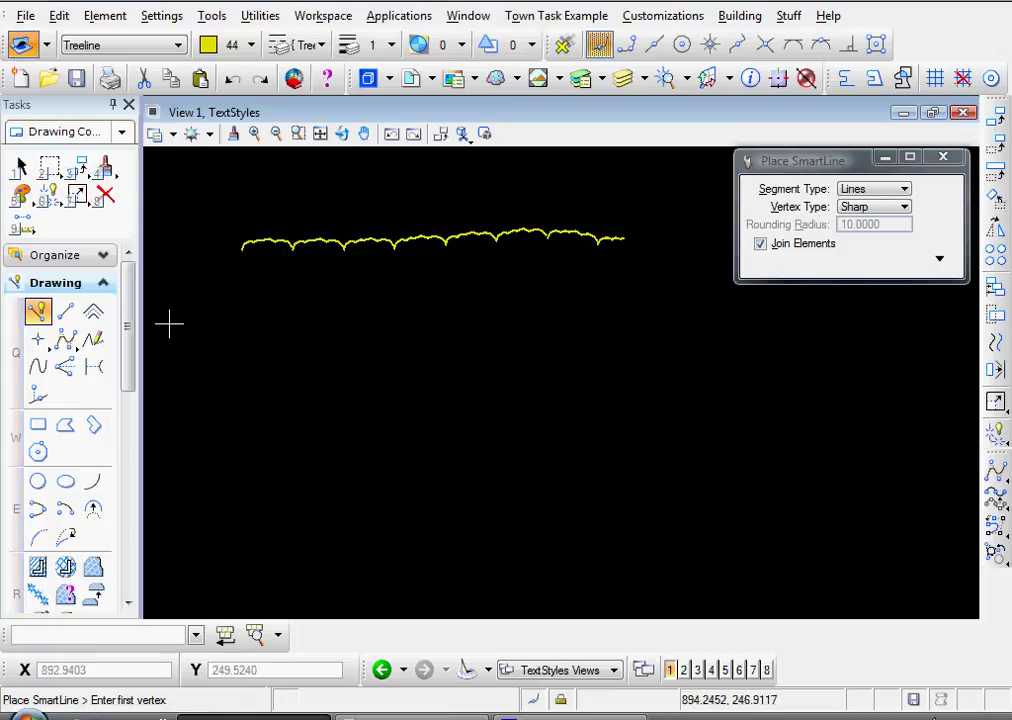
Draw a second three-vertex tree line below it, then return to the Default model.
click(249, 394)
click(483, 390)
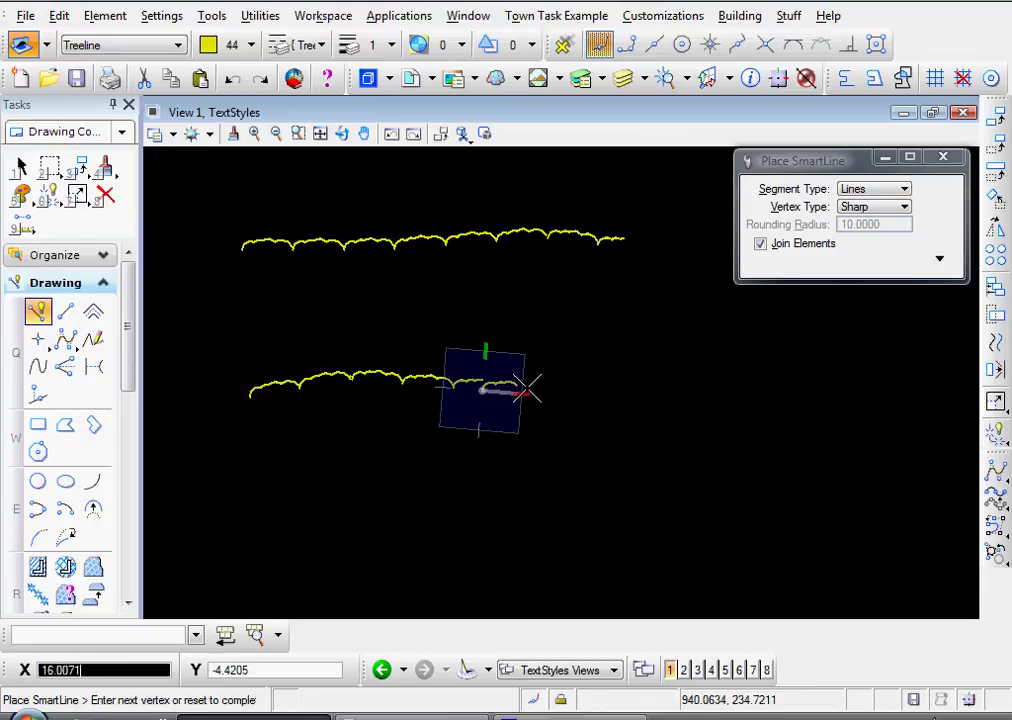
click(587, 352)
right_click(603, 350)
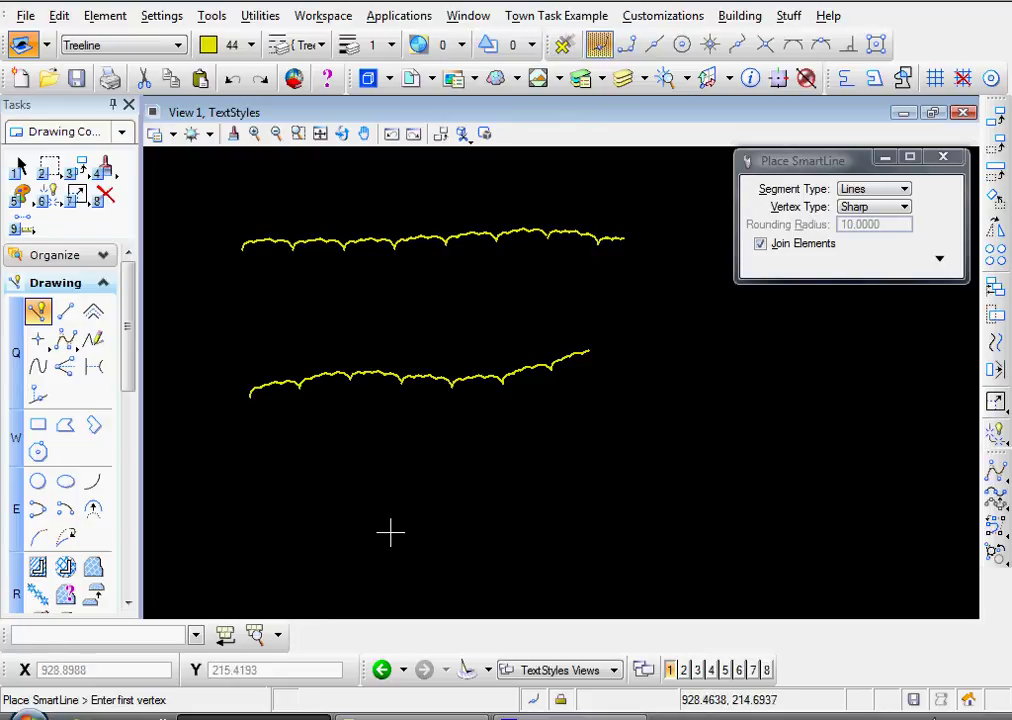
click(381, 670)
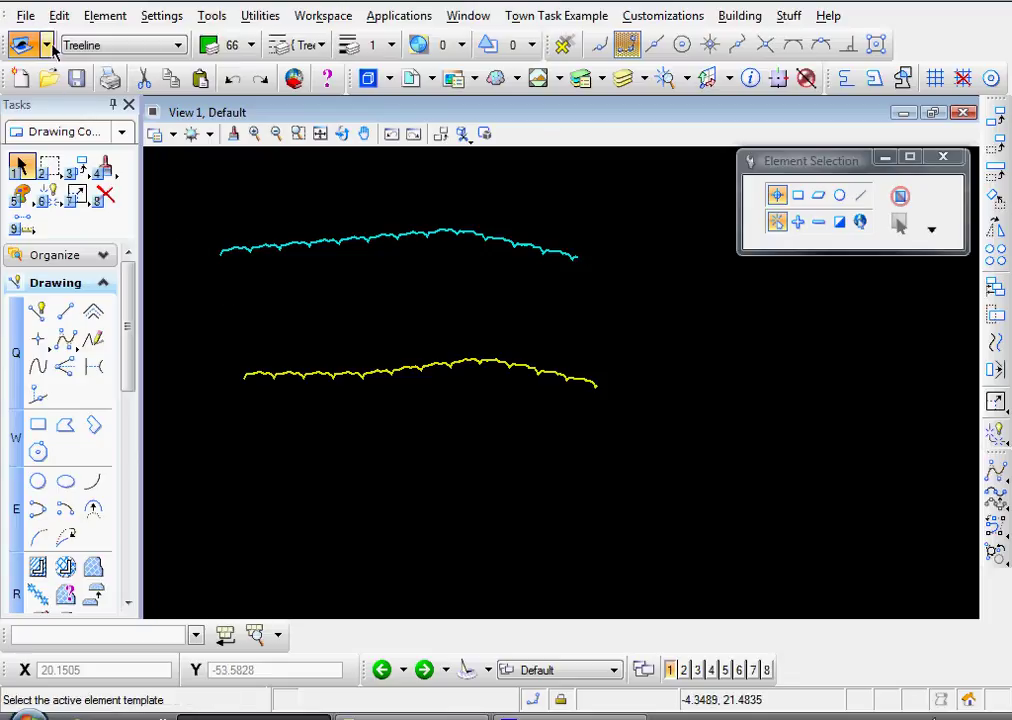
Set the Trees template colour back to cyan 39 and close the Element Templates manager.
click(95, 25)
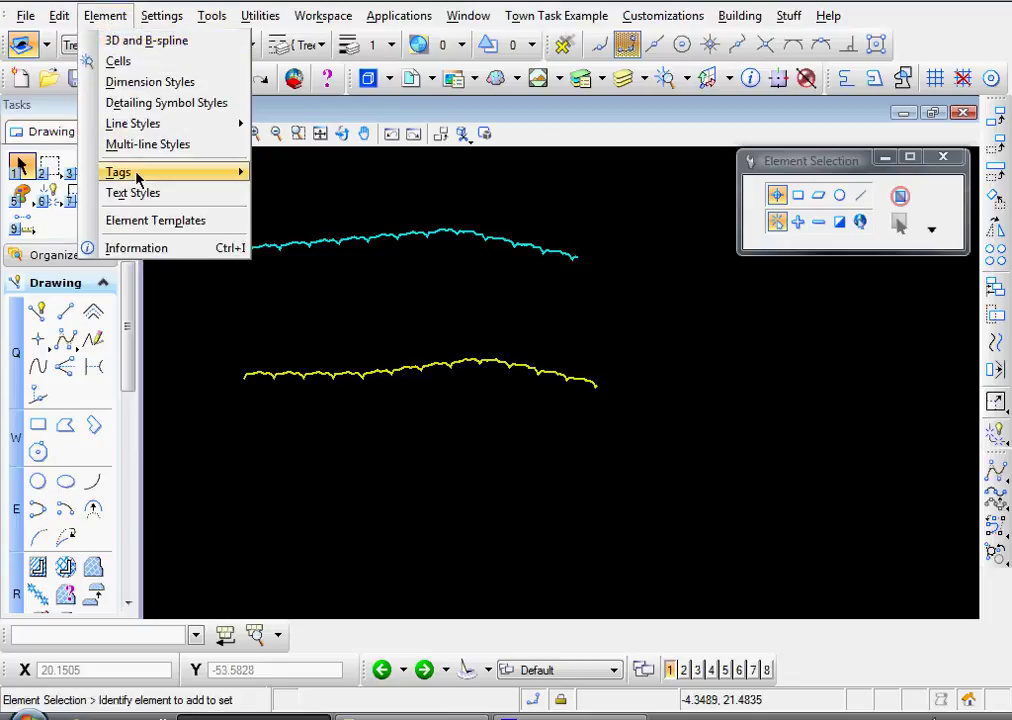
click(150, 225)
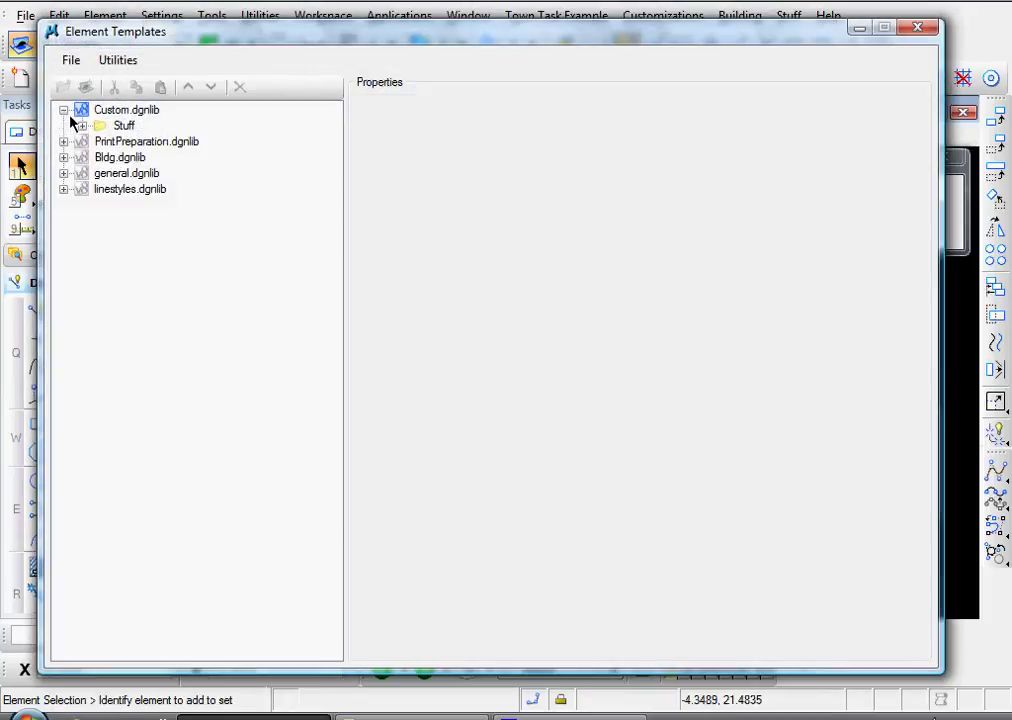
click(82, 126)
click(147, 143)
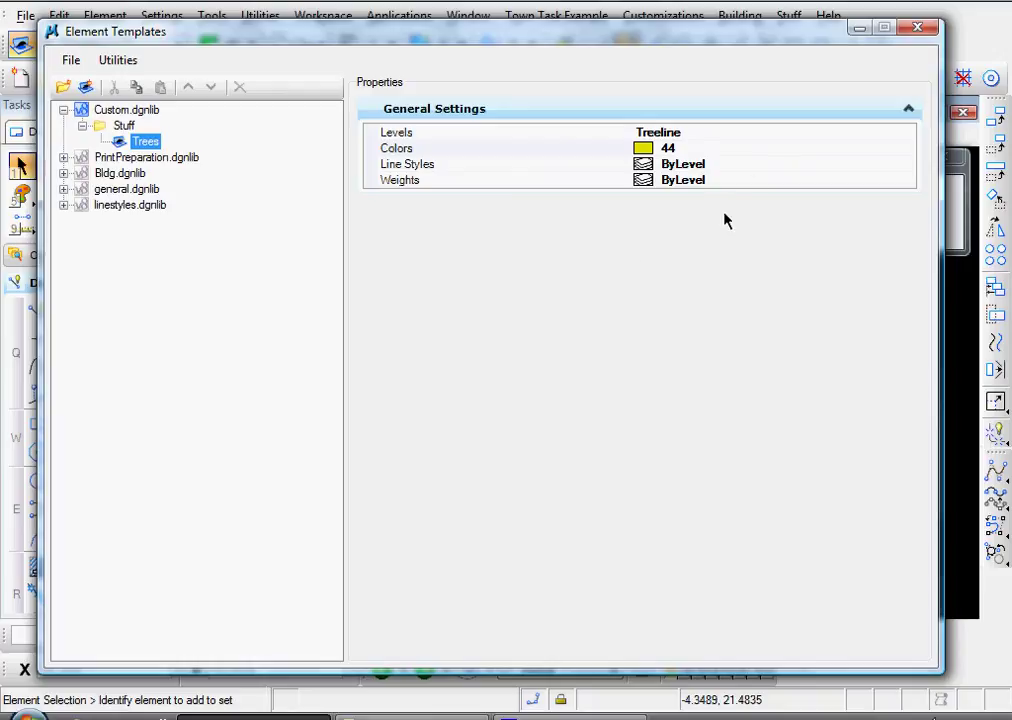
click(760, 152)
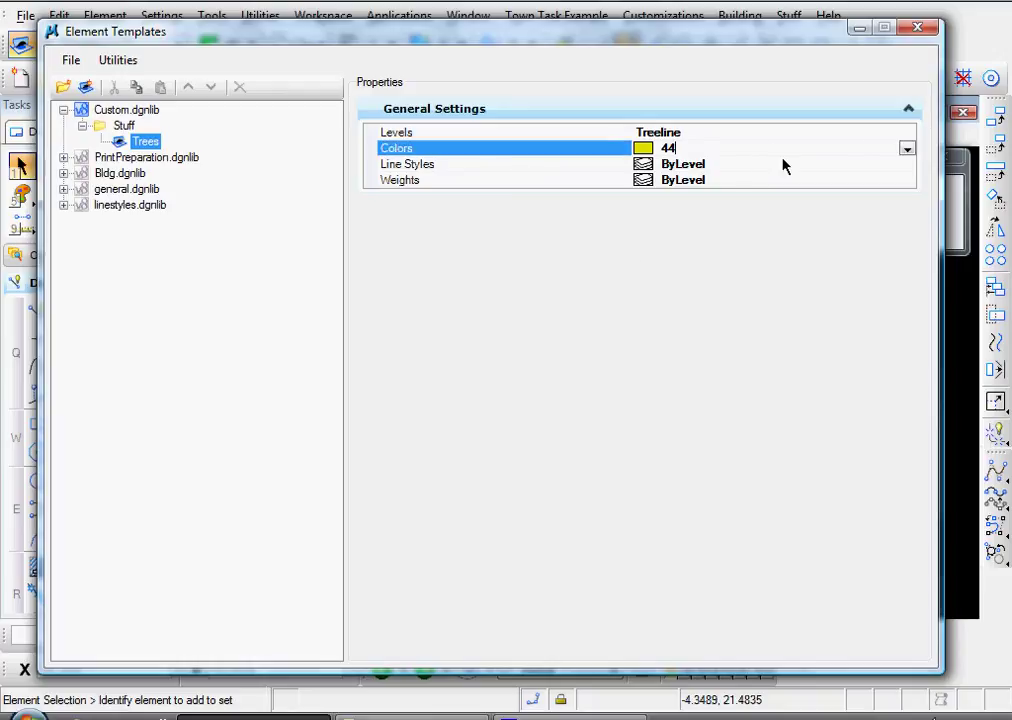
click(905, 150)
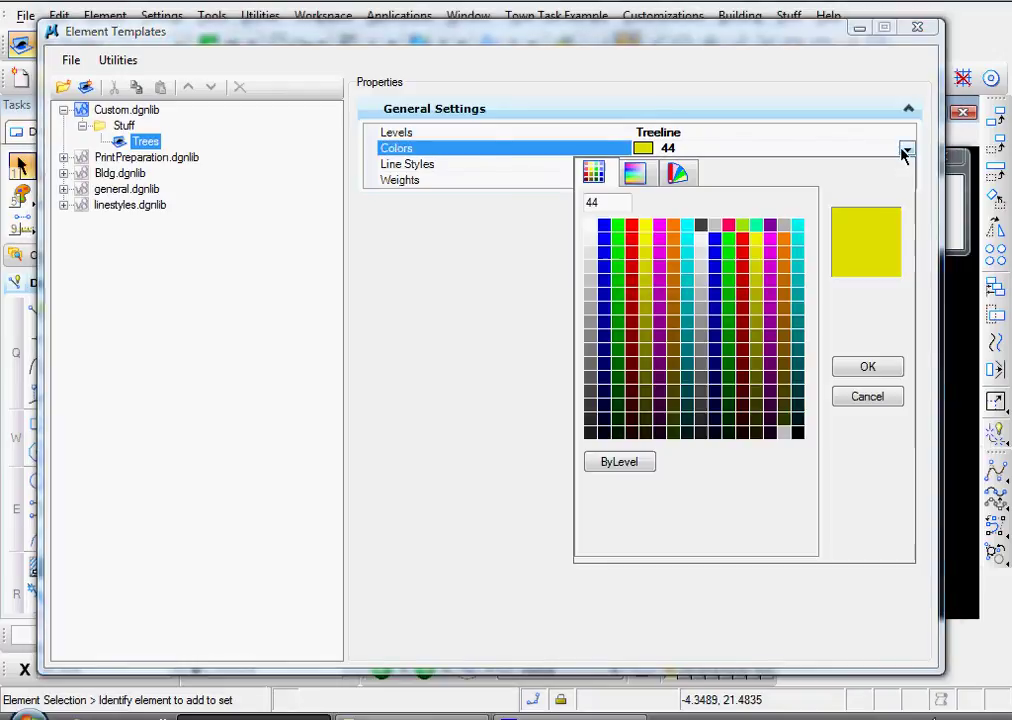
click(686, 256)
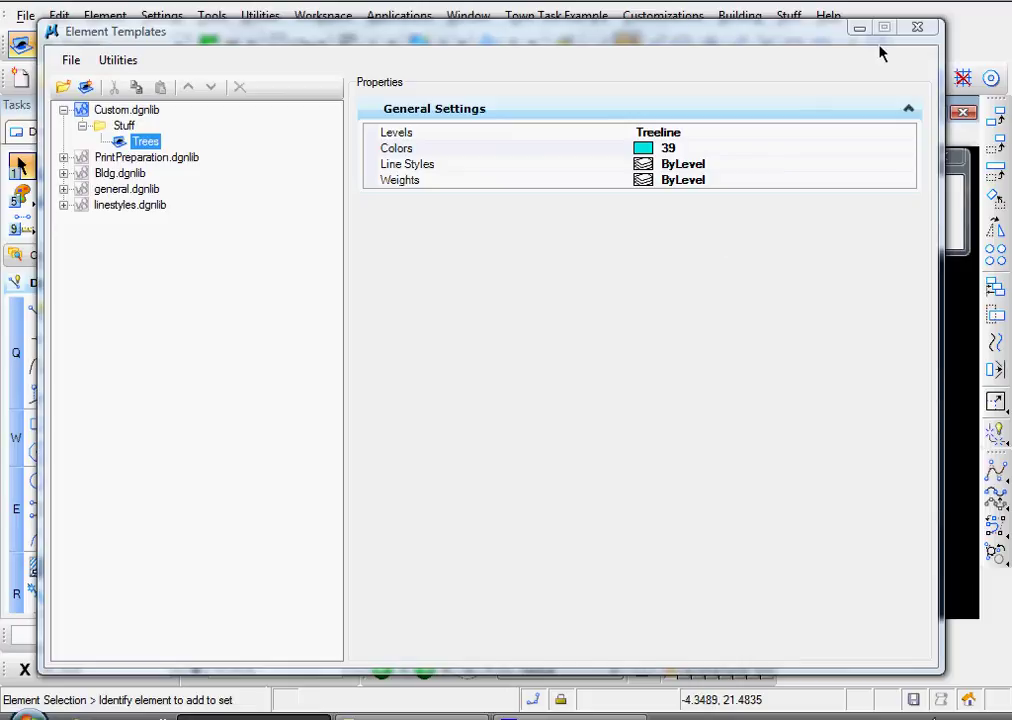
click(924, 33)
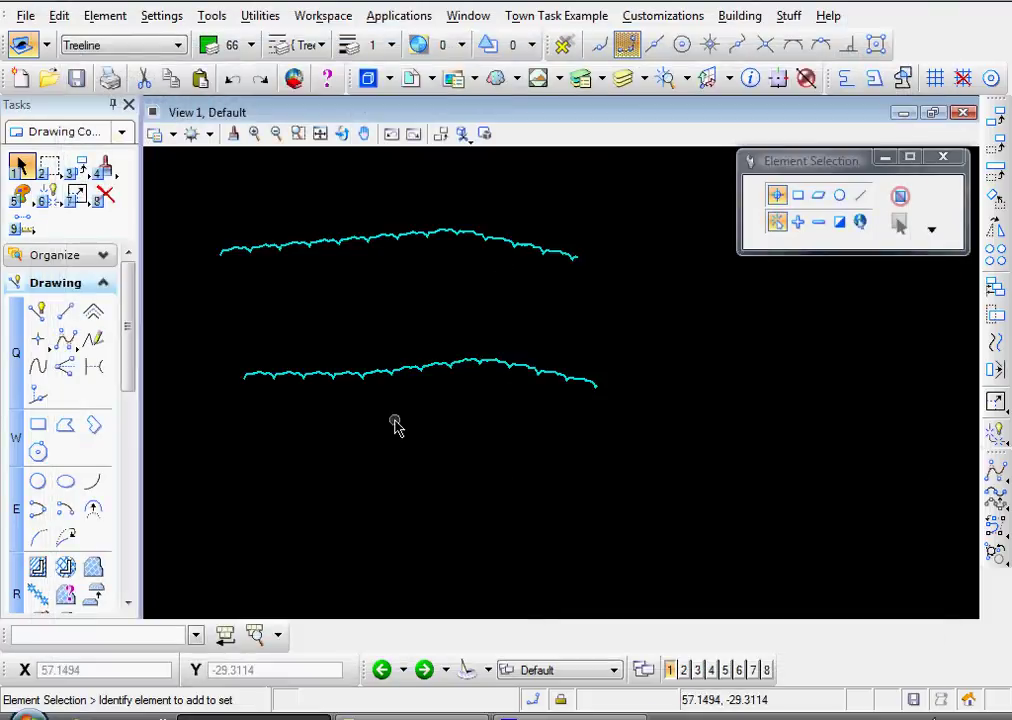
Move View 1 to the TextStyles model with Next Model.
click(425, 671)
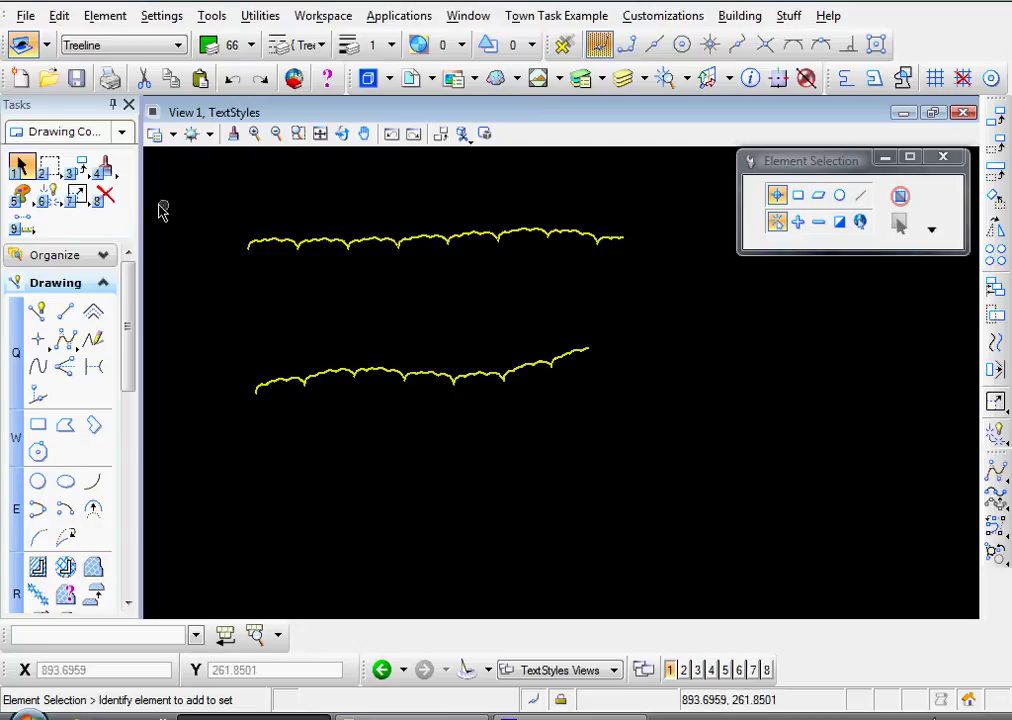
Run Update Templates from Library on the file's element templates, then close the manager.
click(104, 24)
click(134, 222)
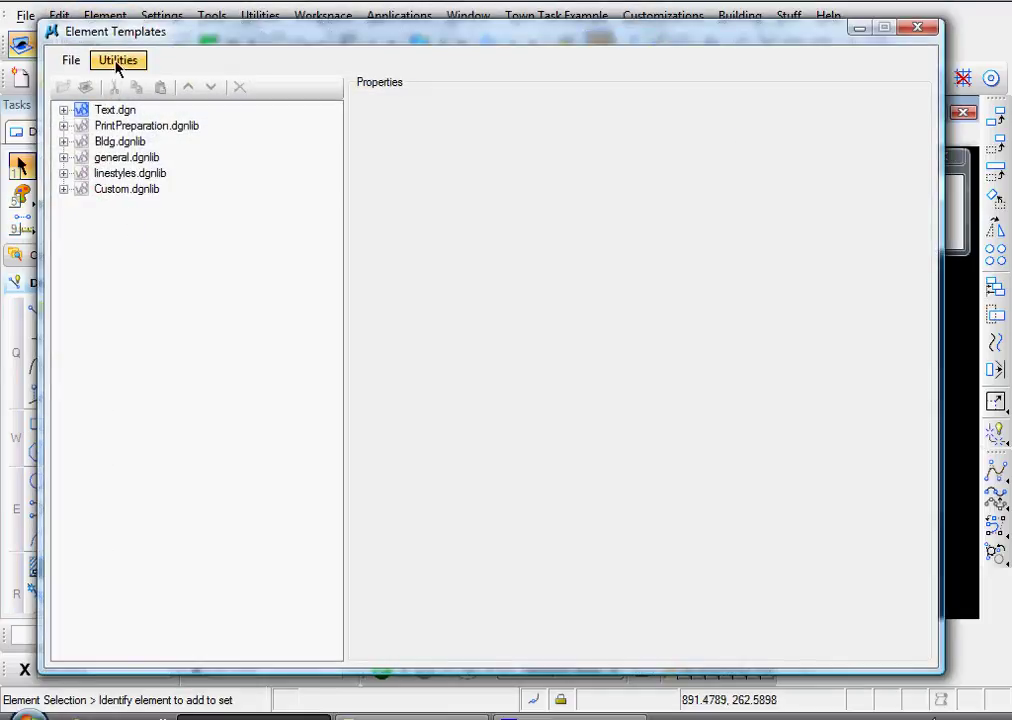
click(117, 62)
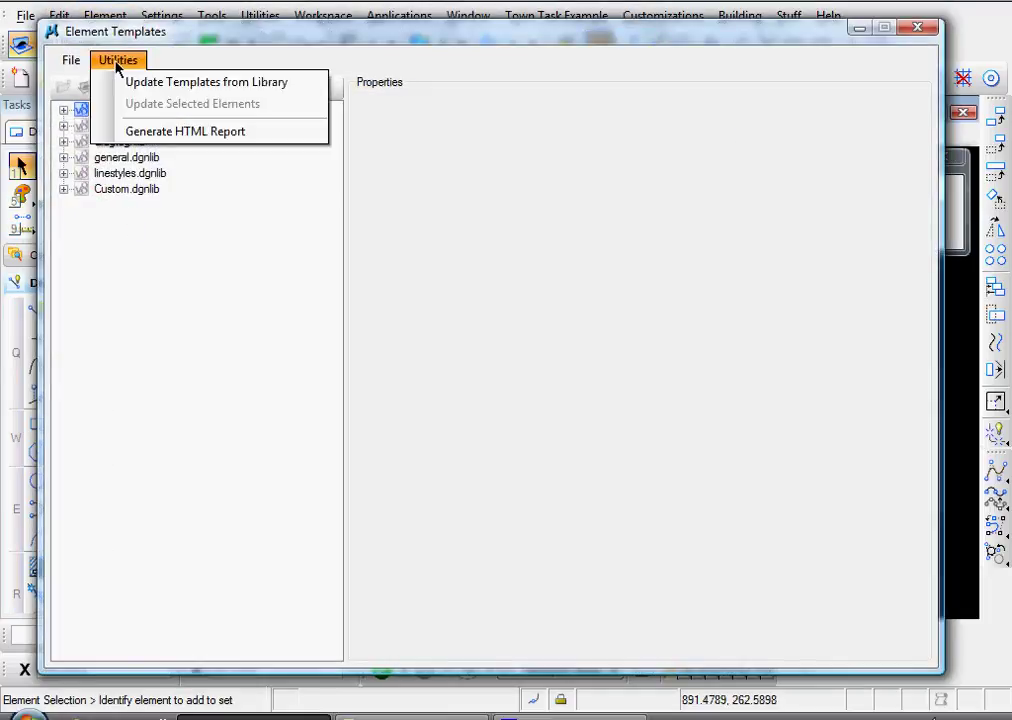
click(198, 87)
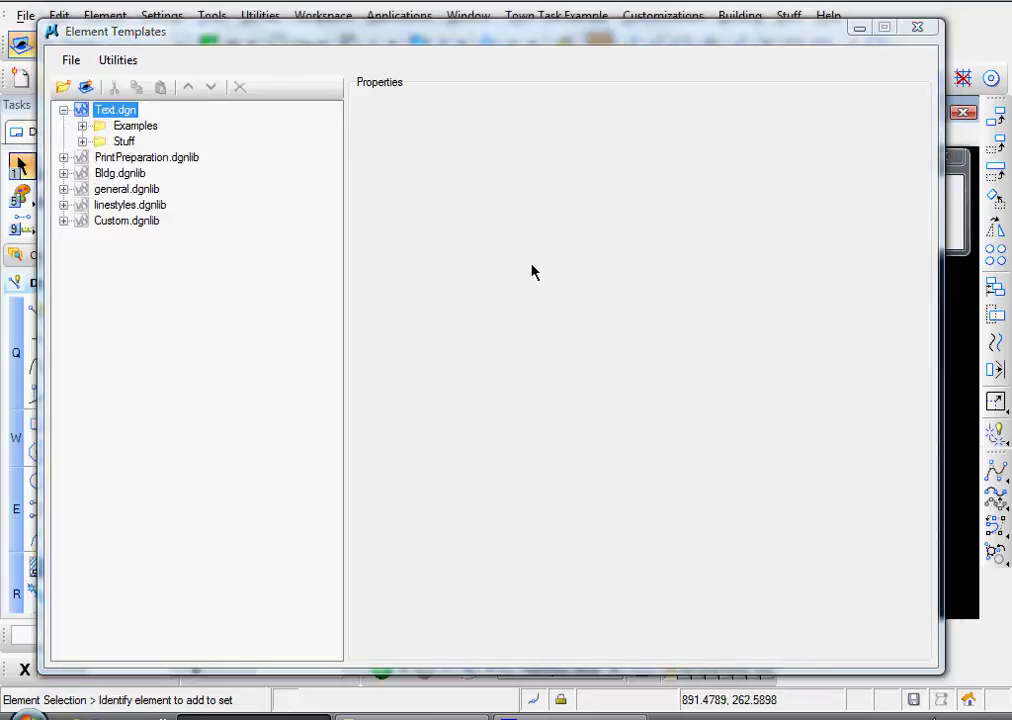
click(918, 28)
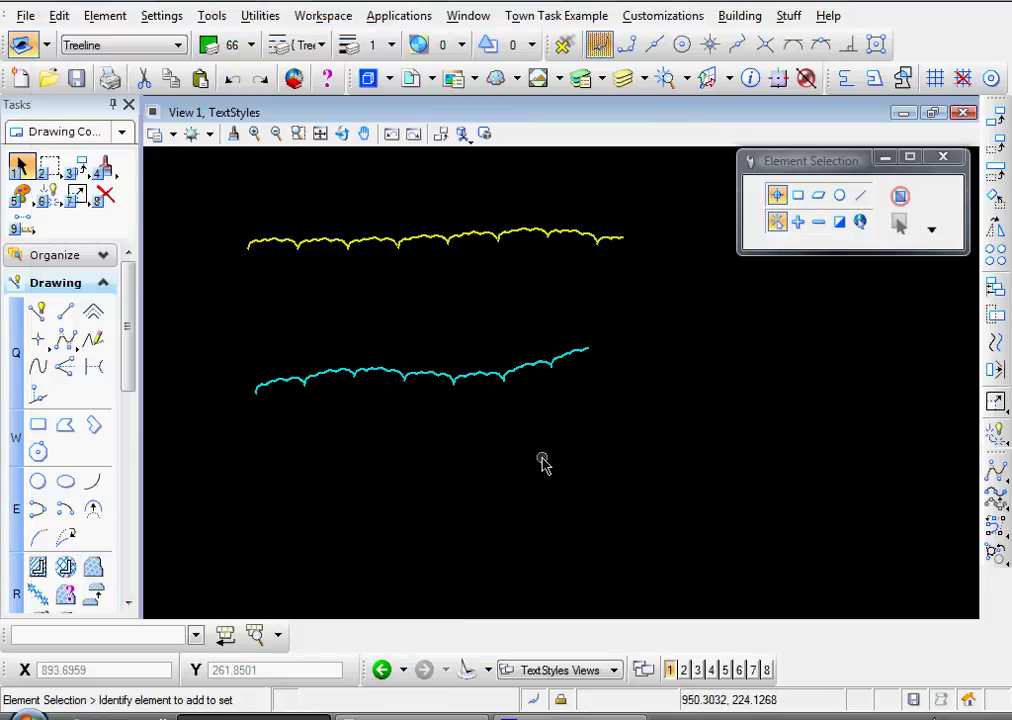
click(585, 445)
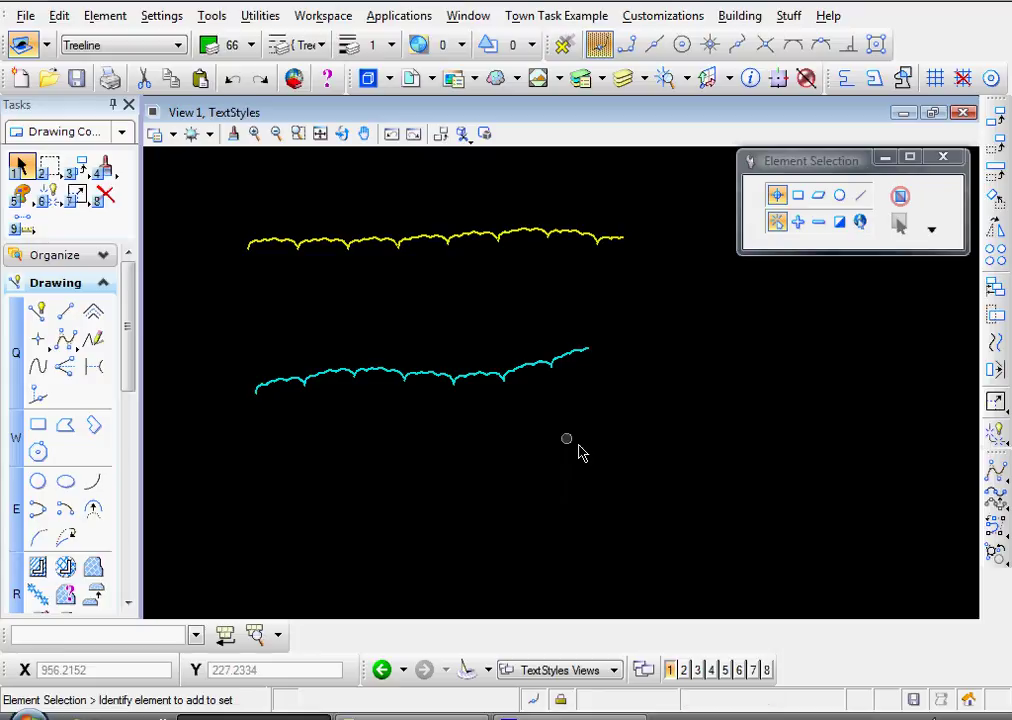
click(603, 439)
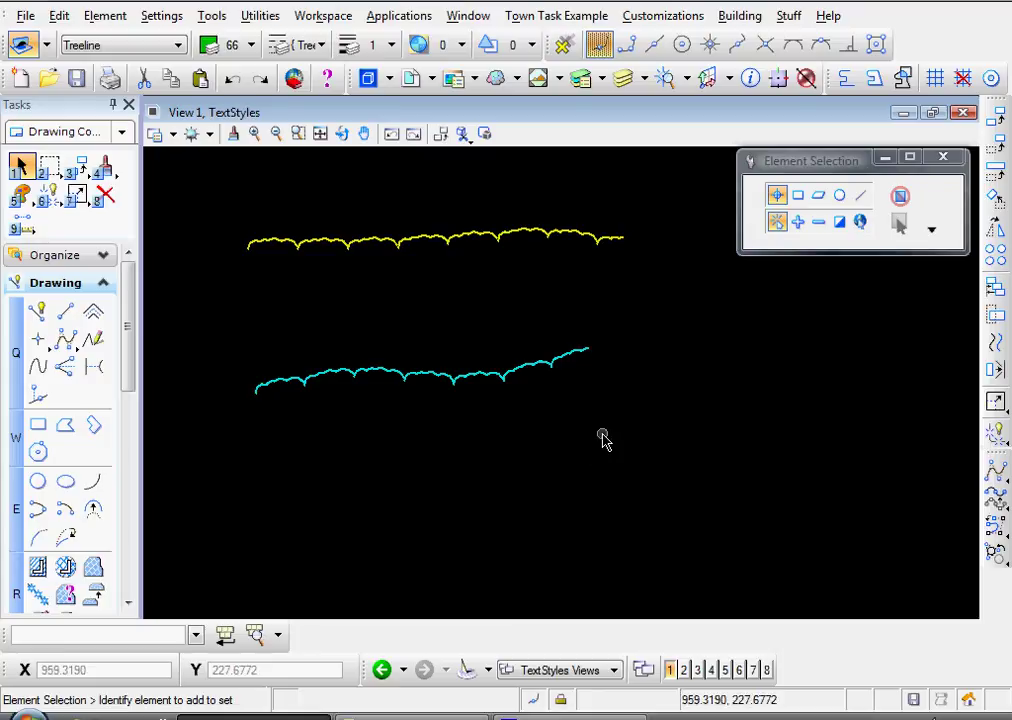